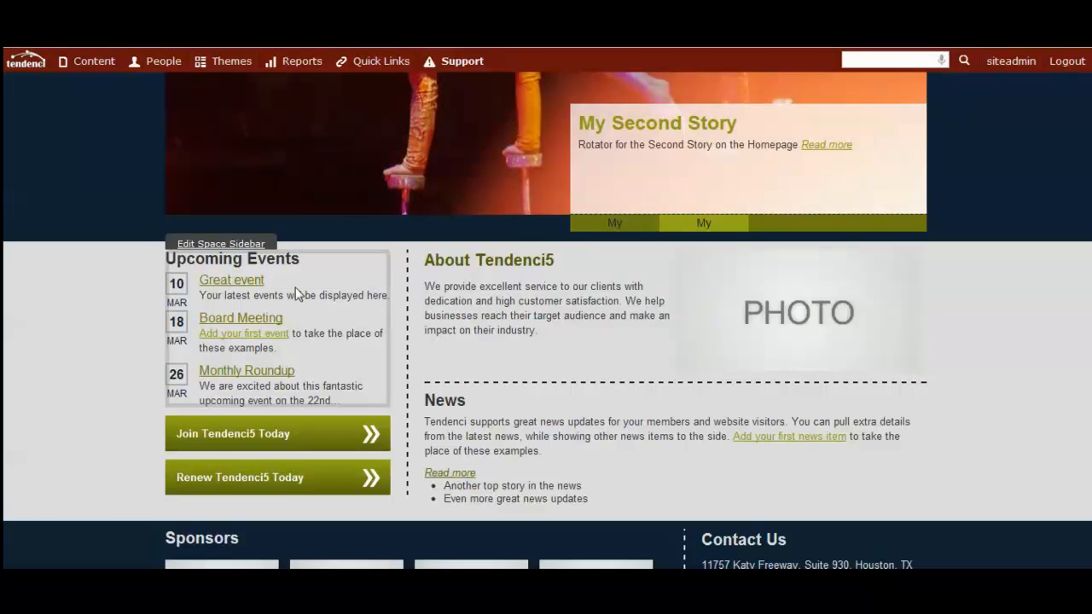
# Edit Space 3 in the homepage footer, set its content to Nothing, and update the space
pyautogui.scroll(-3, 317, 303)
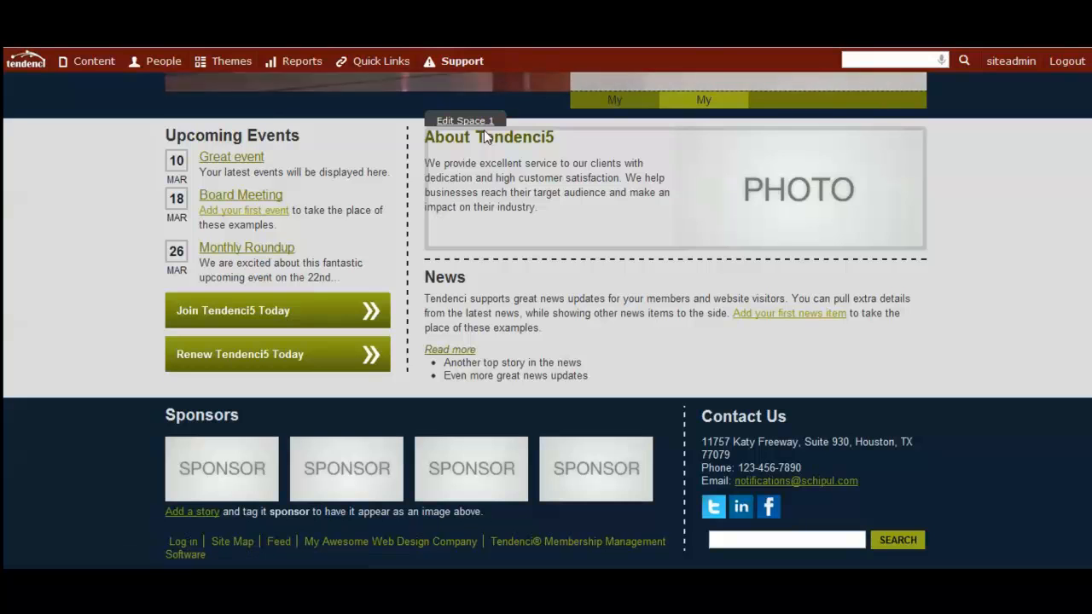
pyautogui.moveTo(597, 232); pyautogui.dragTo(550, 207)
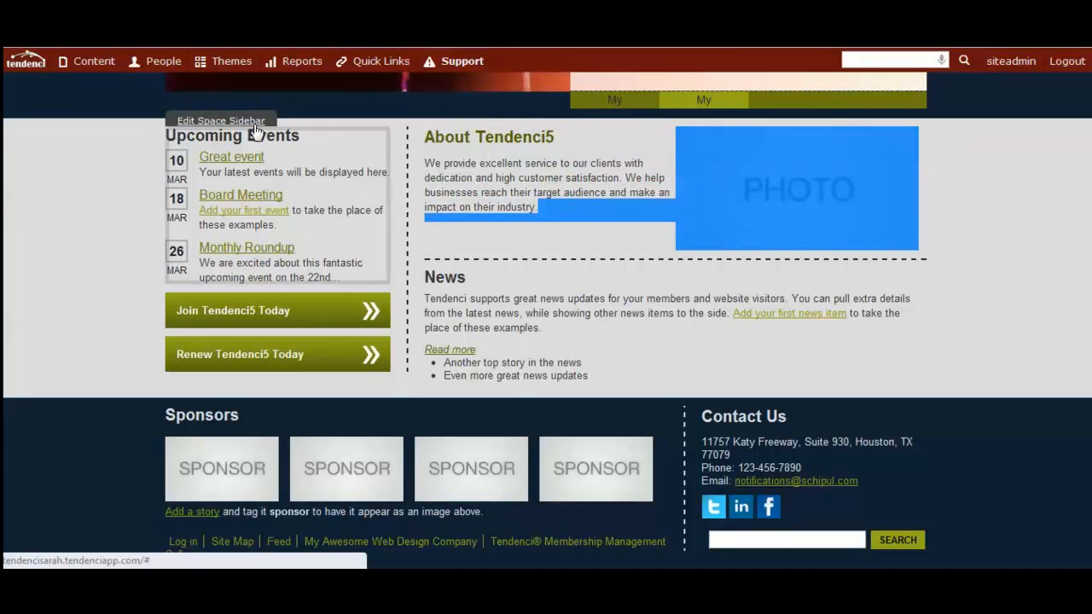
pyautogui.click(327, 143)
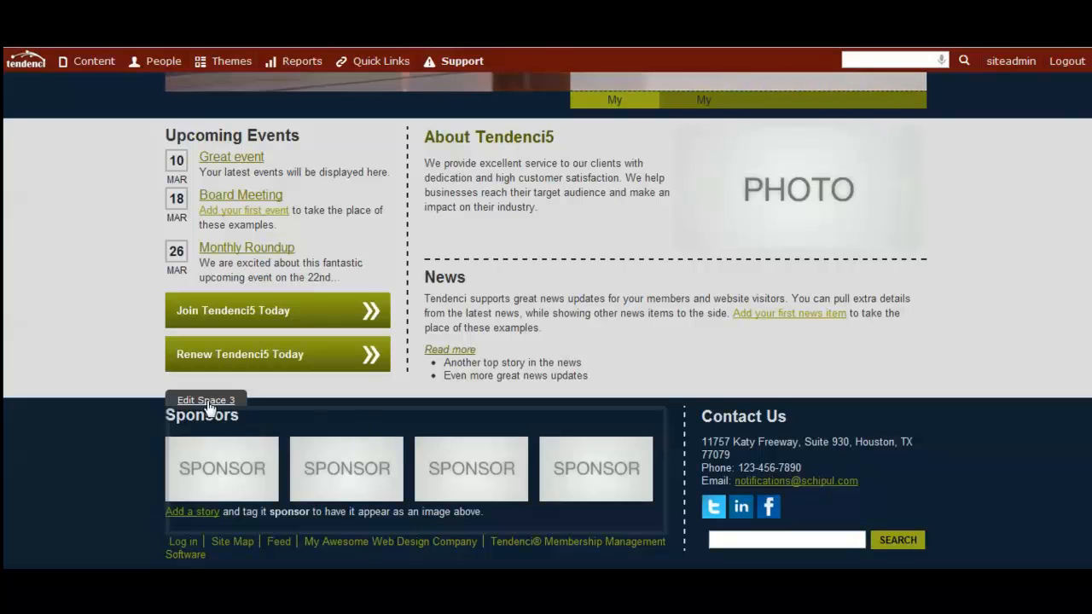
pyautogui.click(207, 401)
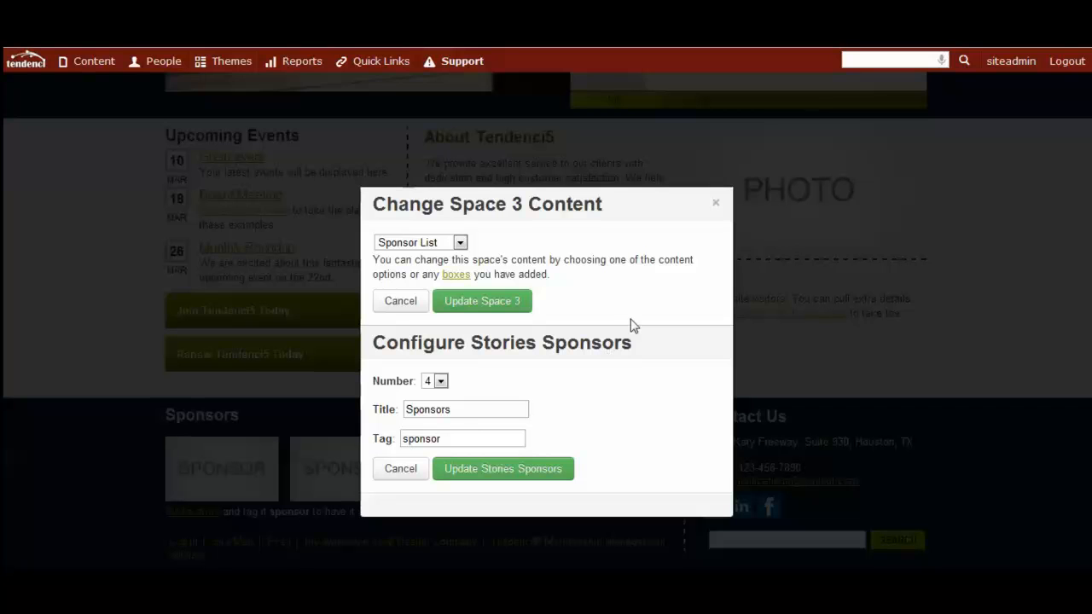
pyautogui.click(457, 244)
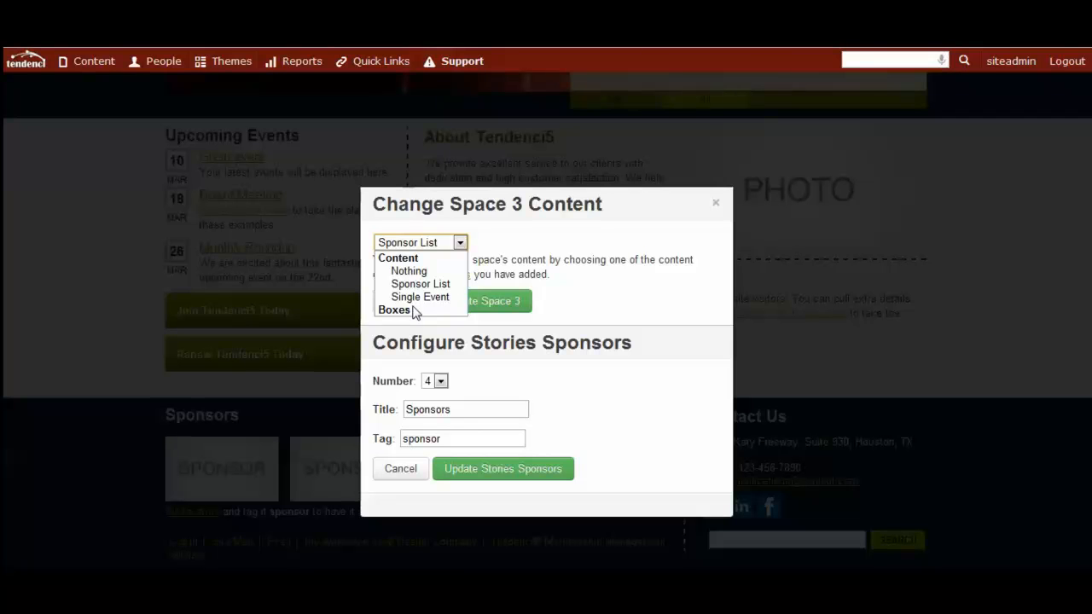
pyautogui.click(524, 253)
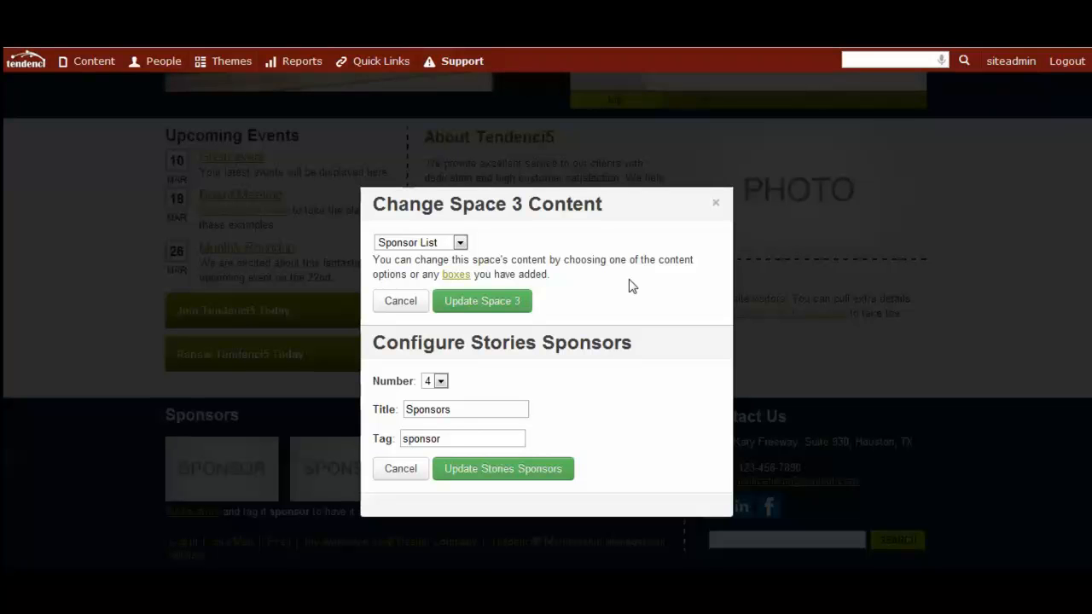
pyautogui.click(440, 381)
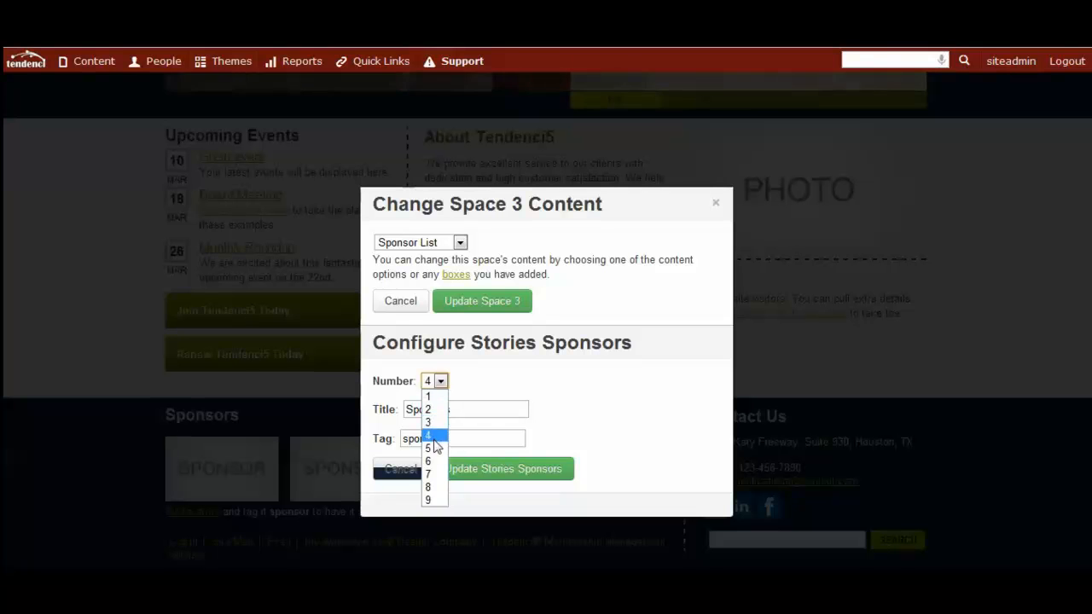
pyautogui.click(457, 243)
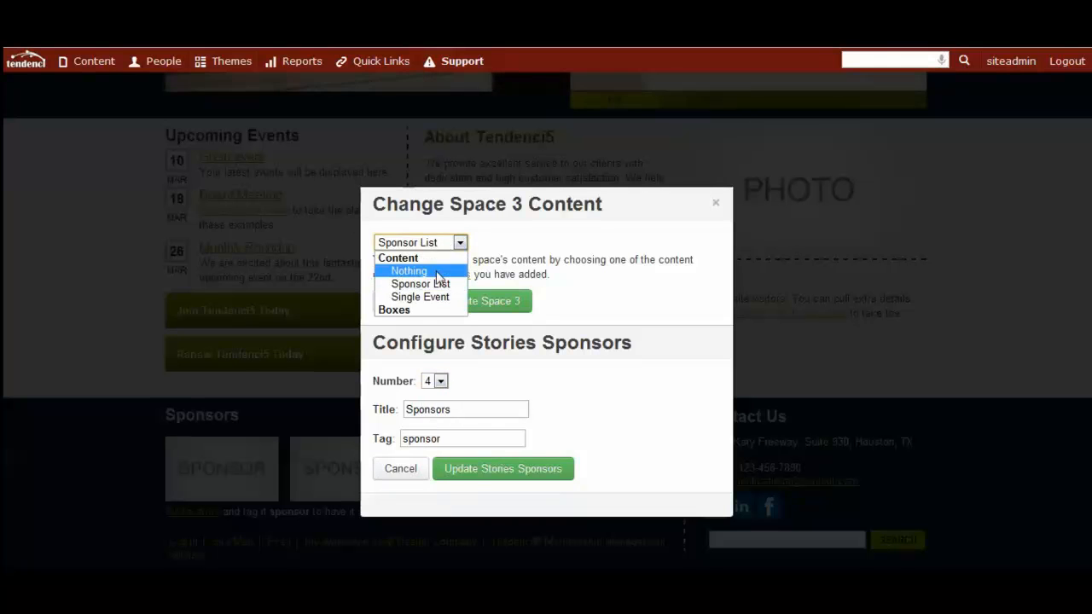
pyautogui.click(437, 272)
pyautogui.click(503, 306)
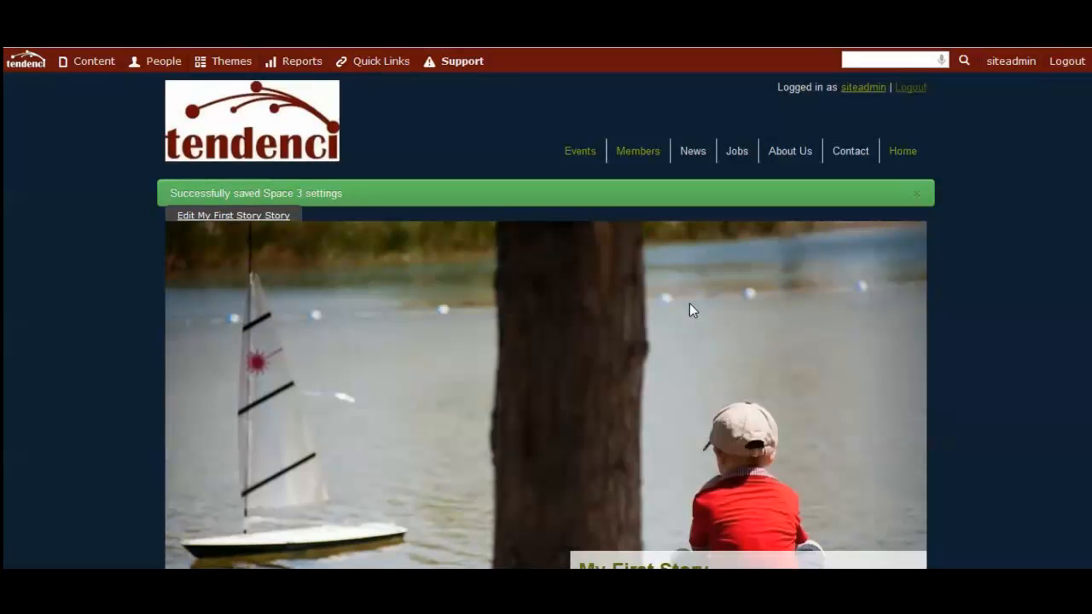
pyautogui.scroll(-7, 689, 309)
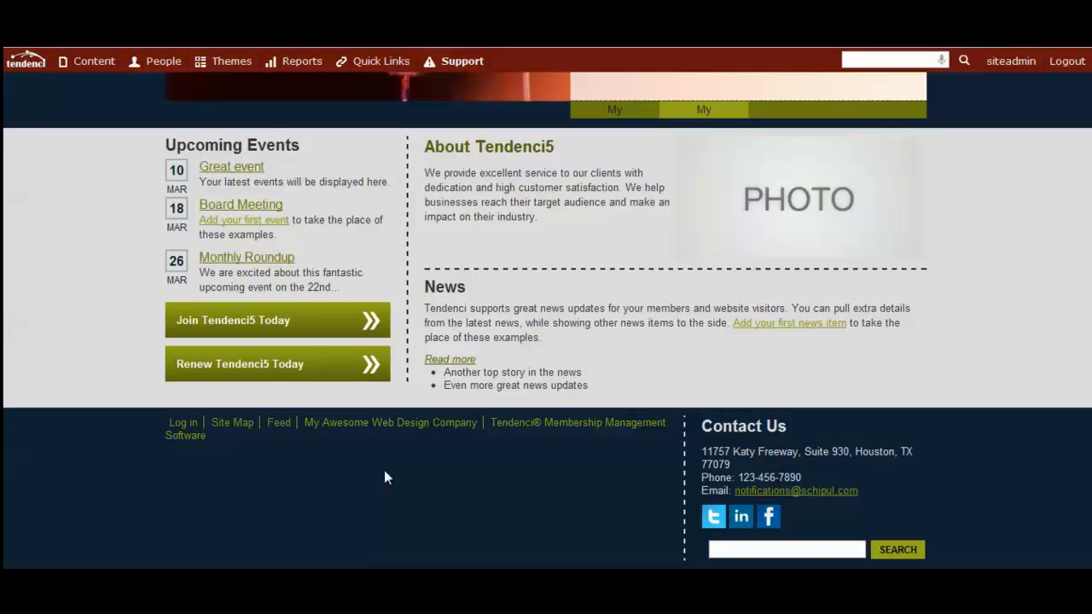
# Open the theme settings and examine the content options offered for Space 2 and Space 1
pyautogui.moveTo(228, 61)
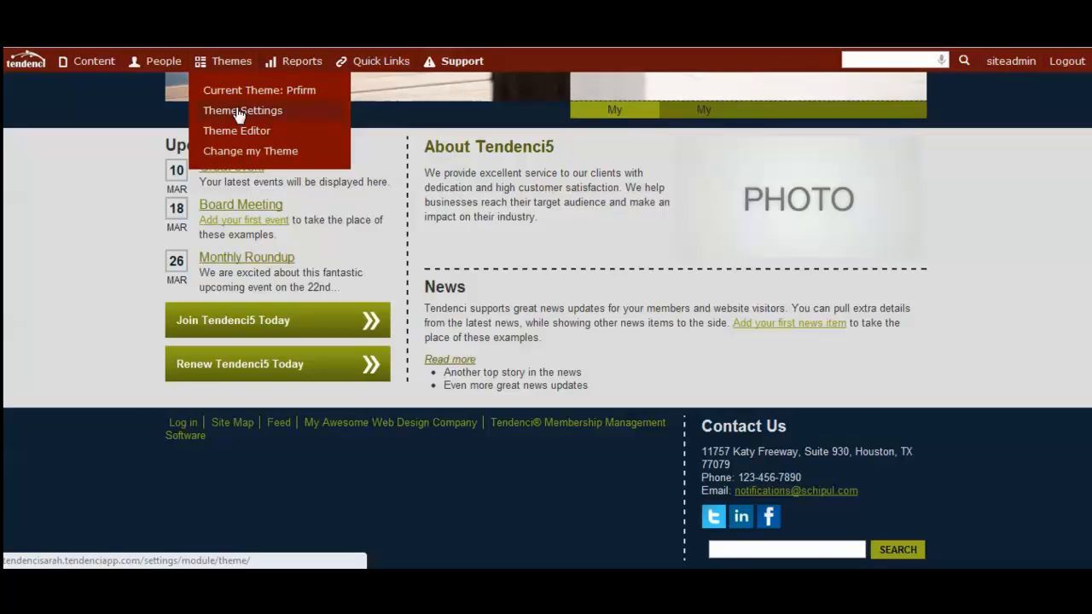
pyautogui.click(239, 112)
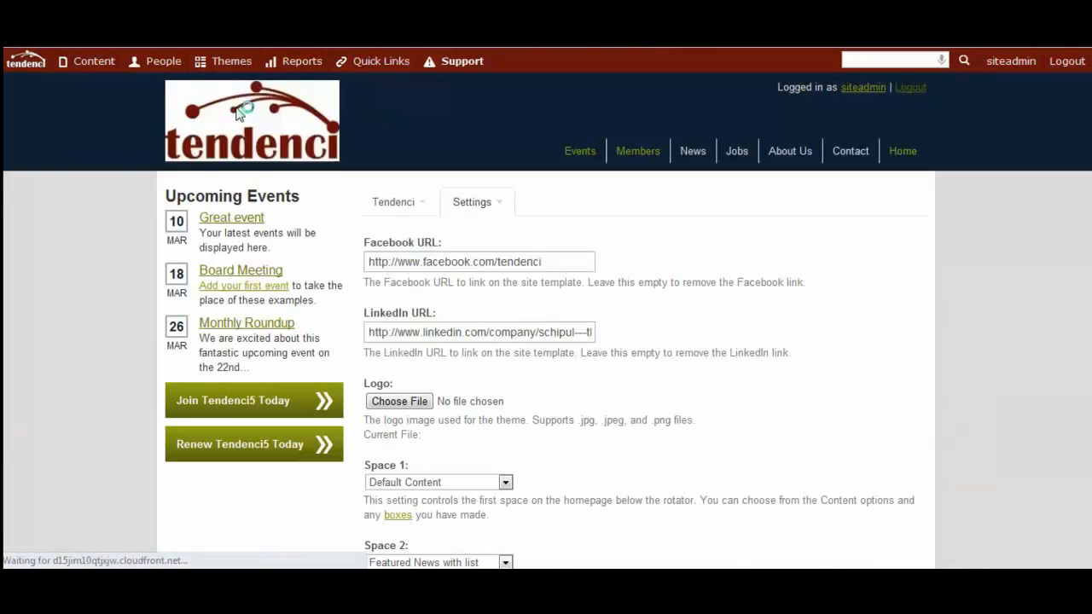
pyautogui.scroll(-4, 493, 320)
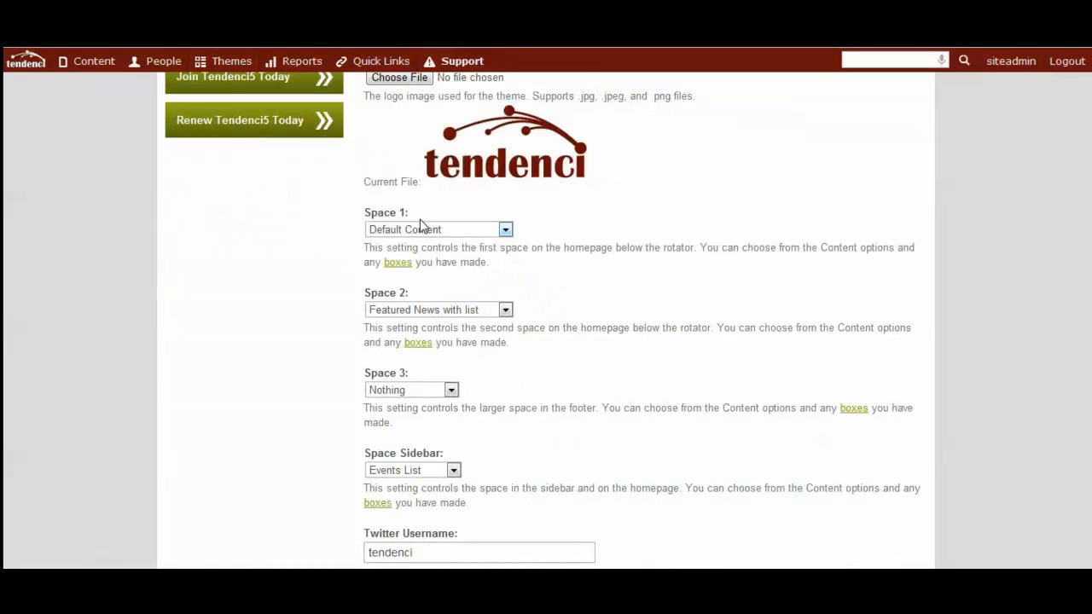
pyautogui.scroll(-1, 352, 305)
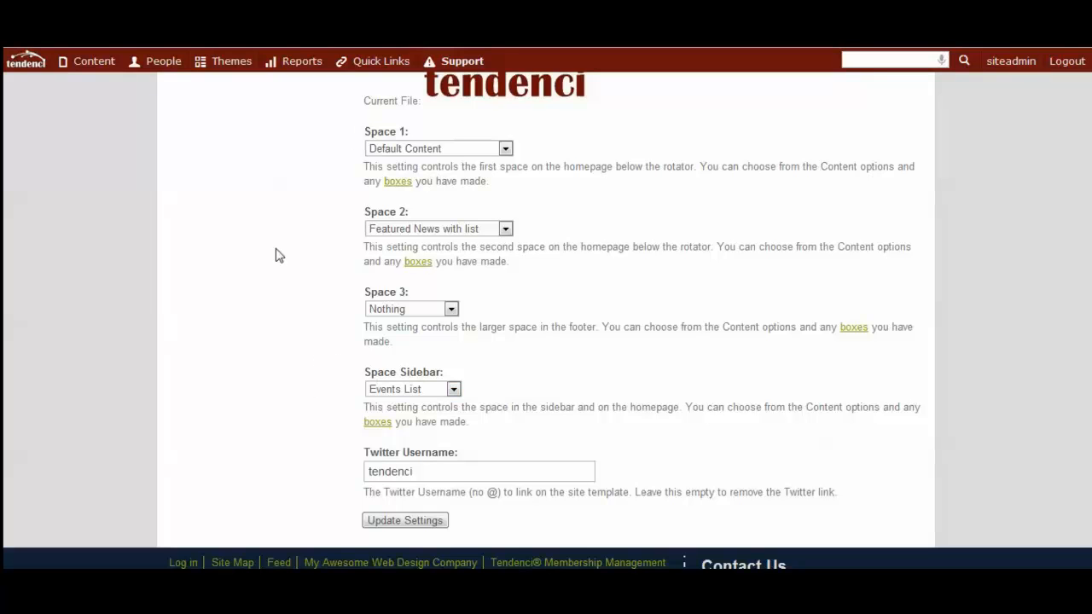
pyautogui.click(400, 231)
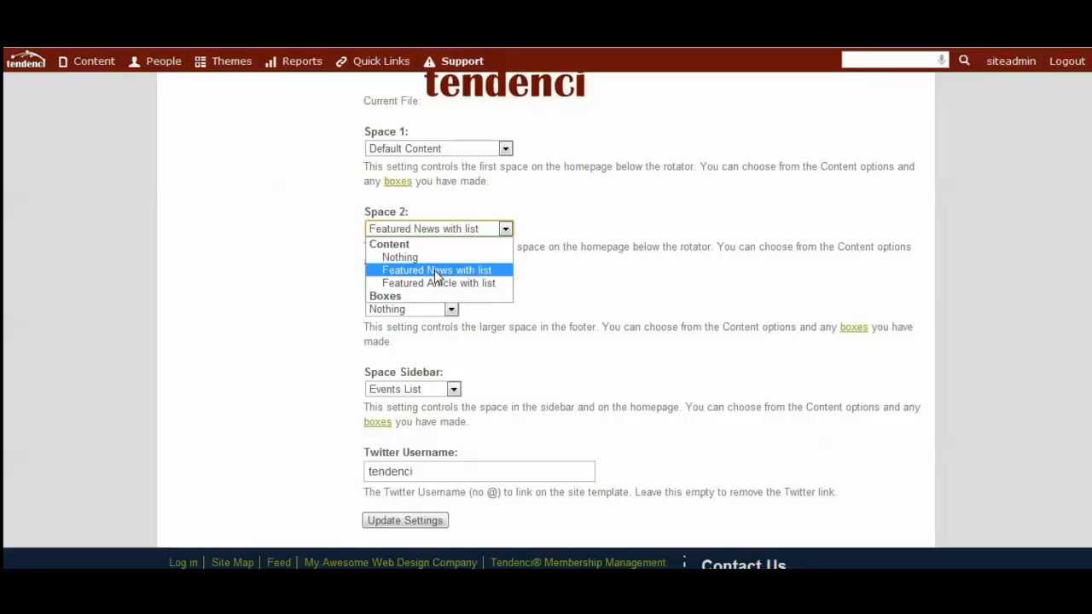
pyautogui.click(449, 153)
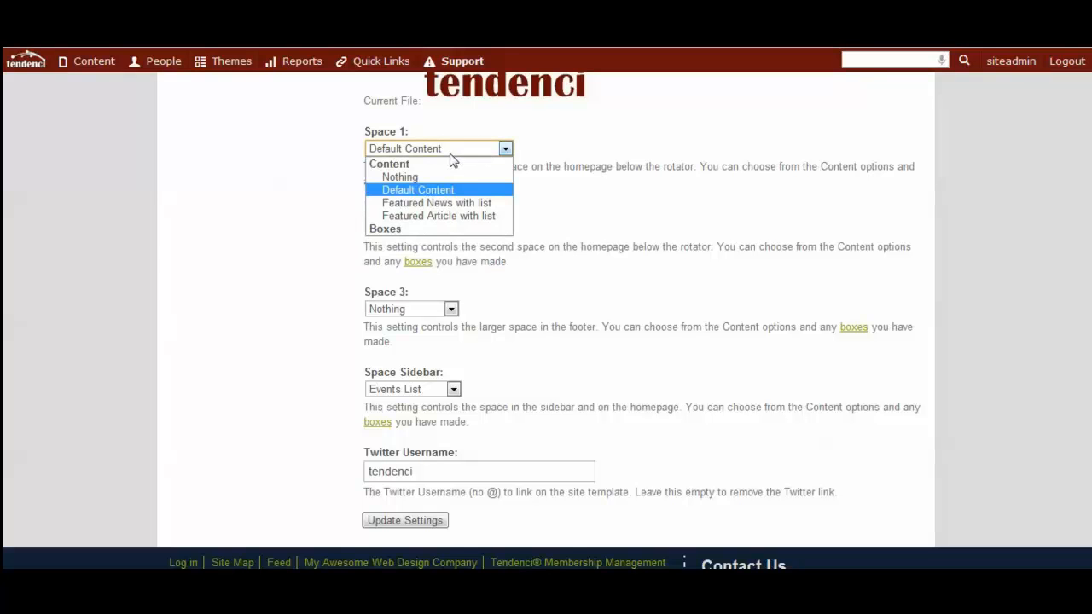
pyautogui.click(451, 156)
# Set Space 3 to Sponsor List in the theme settings and update the settings
pyautogui.click(437, 308)
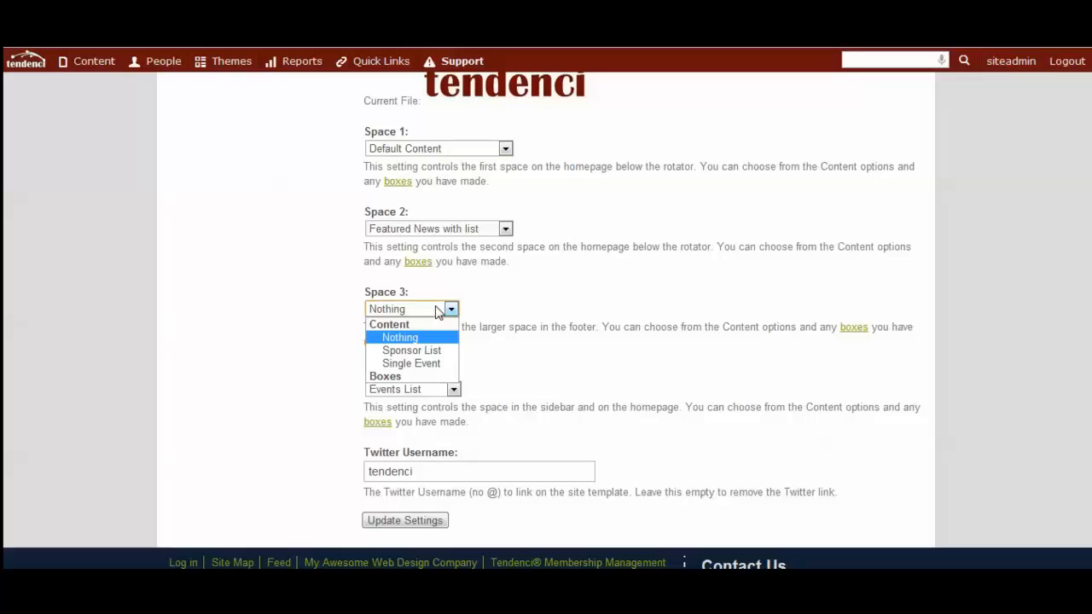
pyautogui.click(395, 353)
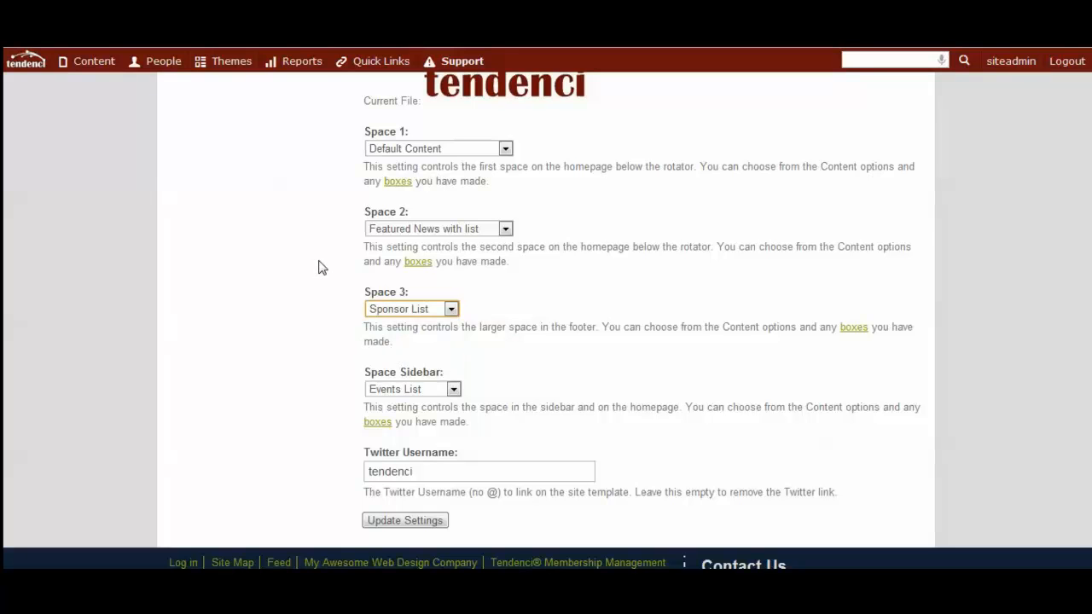
pyautogui.click(372, 313)
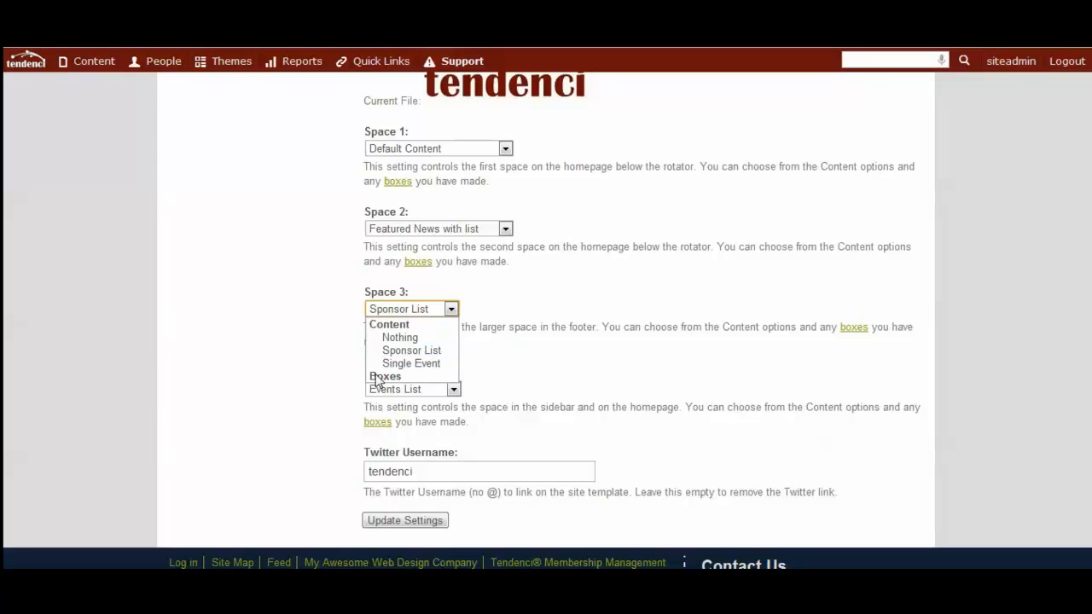
pyautogui.moveTo(378, 60)
pyautogui.click(406, 351)
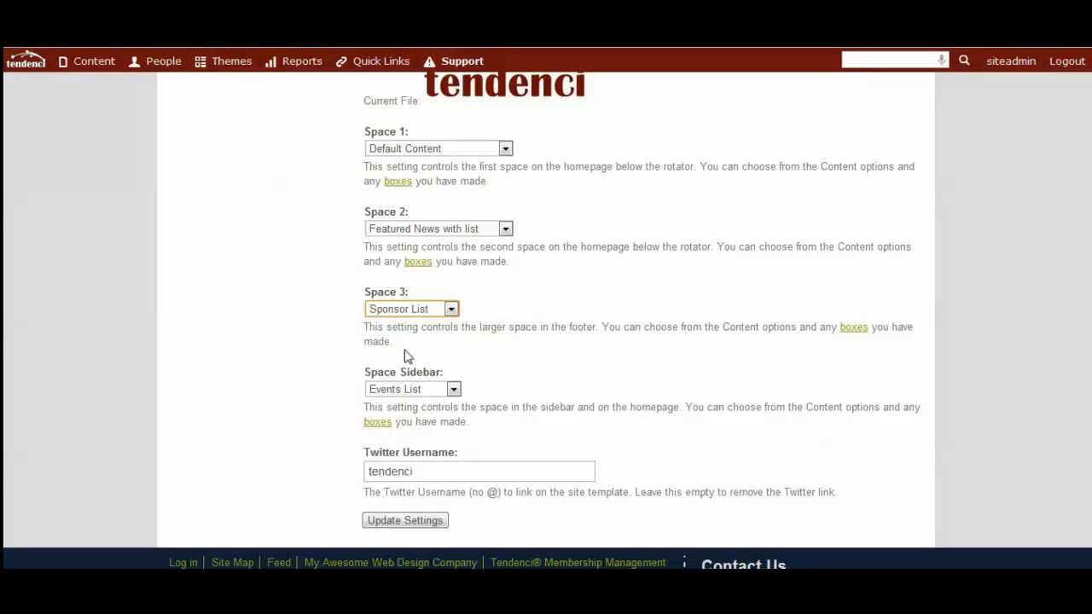
pyautogui.click(388, 522)
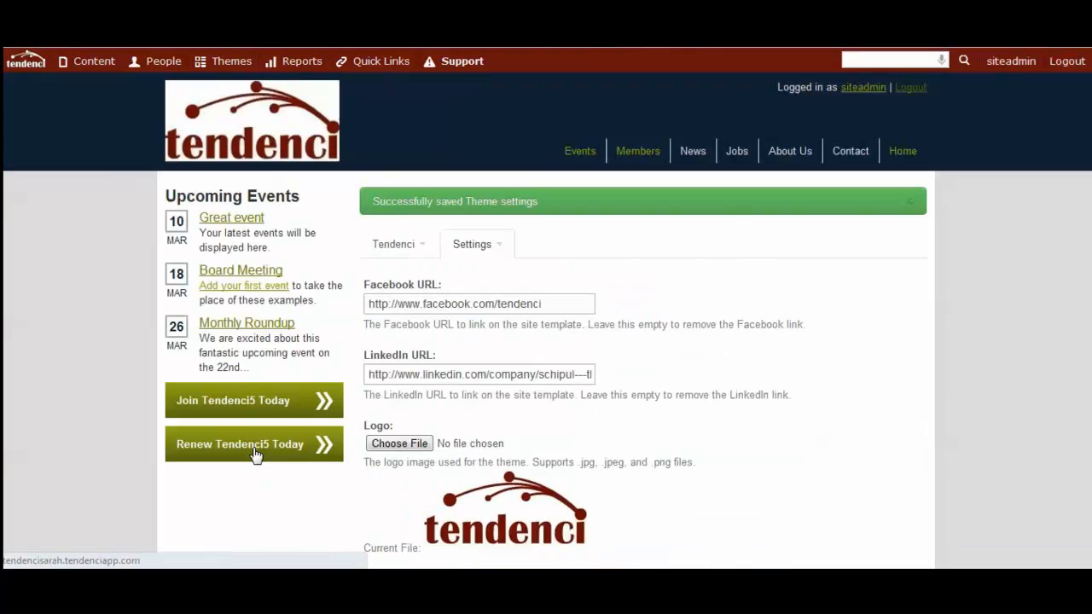
# Return to the homepage and read the instruction under the Sponsors images about adding a tagged story
pyautogui.click(215, 107)
pyautogui.scroll(-5, 356, 324)
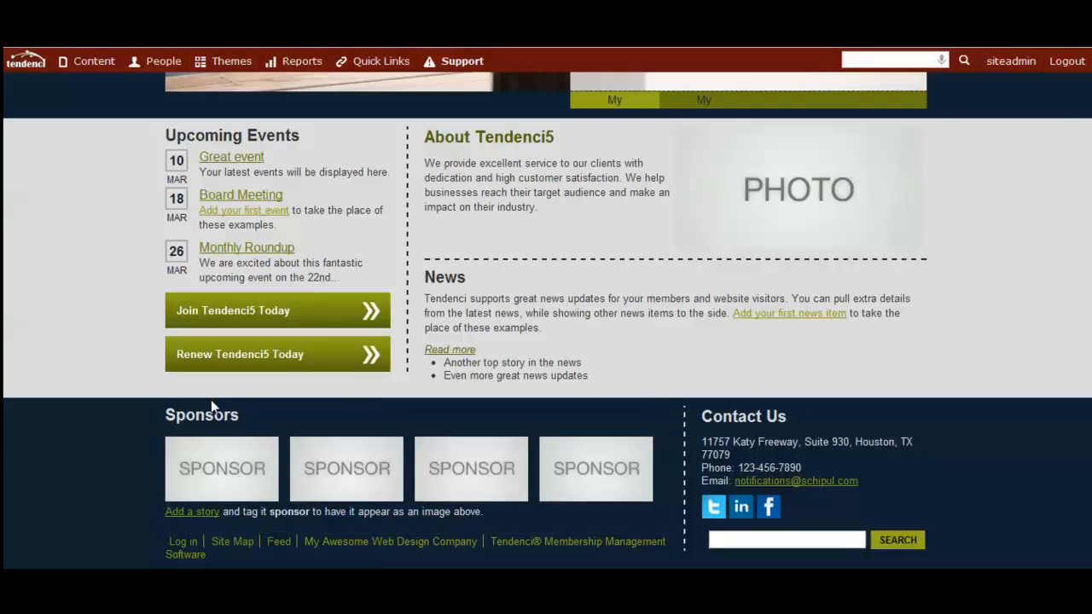
pyautogui.moveTo(192, 479)
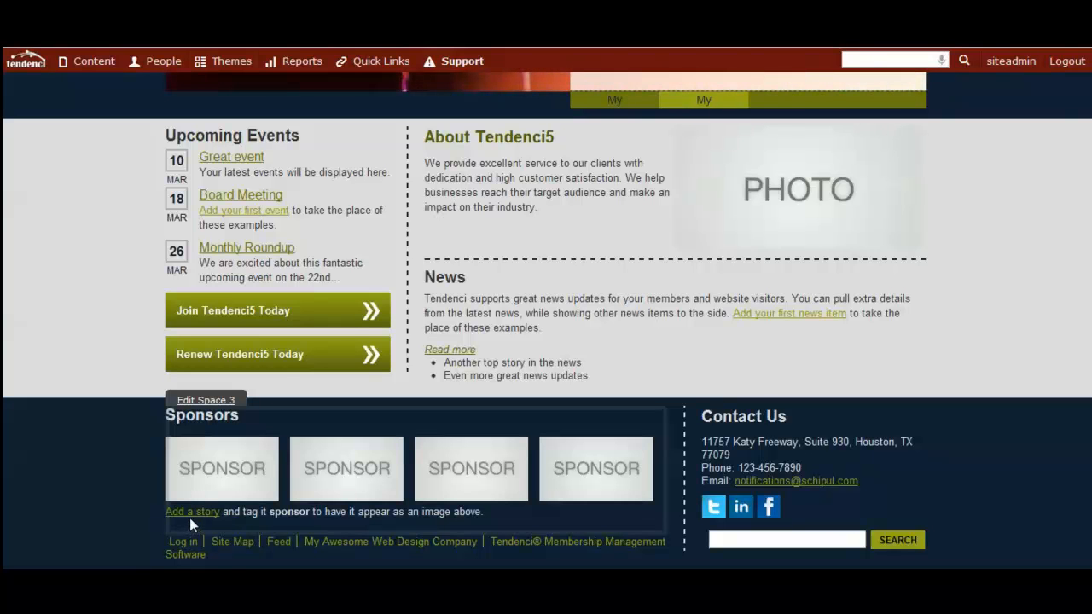
pyautogui.moveTo(189, 517); pyautogui.dragTo(475, 511)
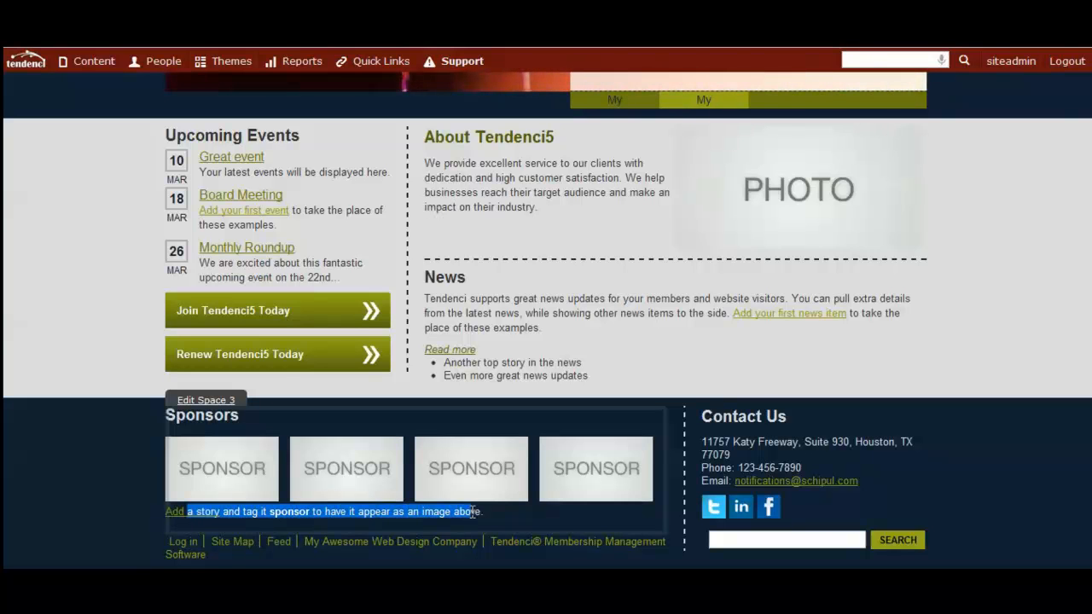
pyautogui.click(85, 210)
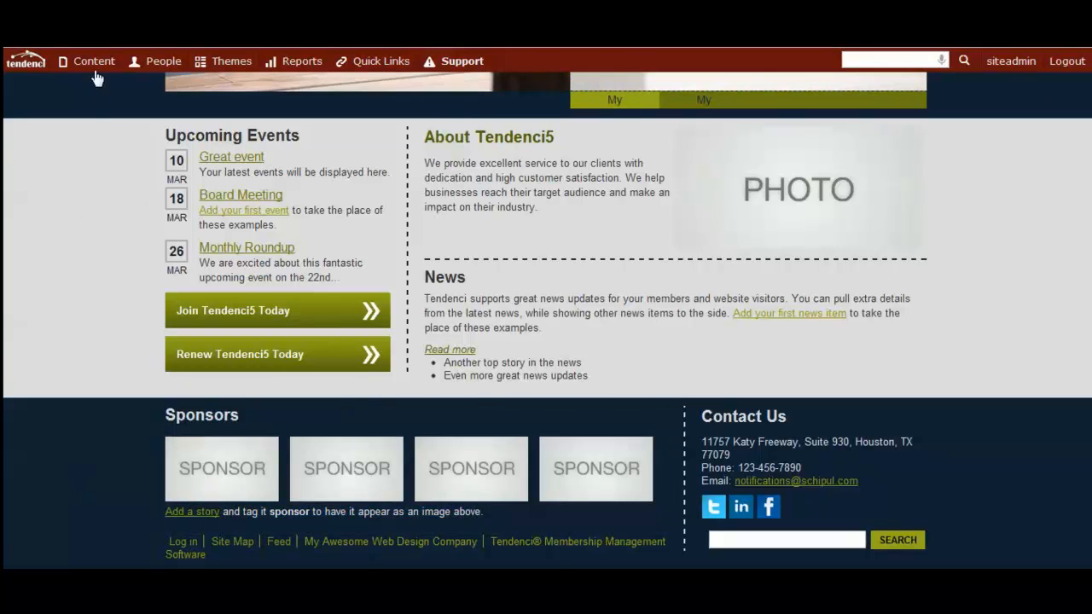
# Start a new story titled "Schipul - The Web Marketing Company" with the content "Schipul is a new sponsor!"
pyautogui.moveTo(97, 68)
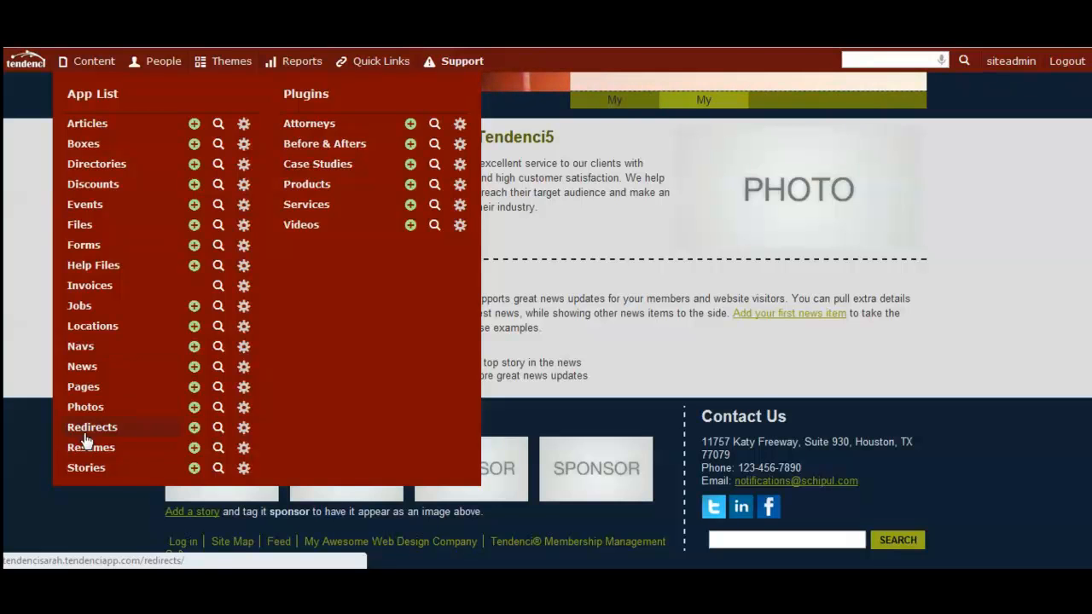
pyautogui.click(196, 475)
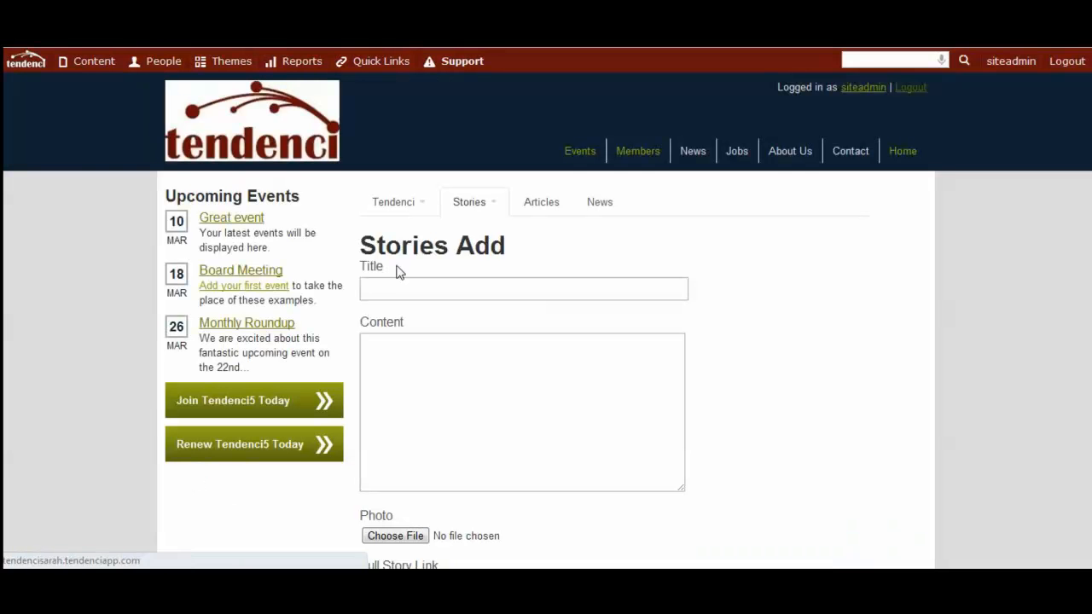
pyautogui.click(389, 290)
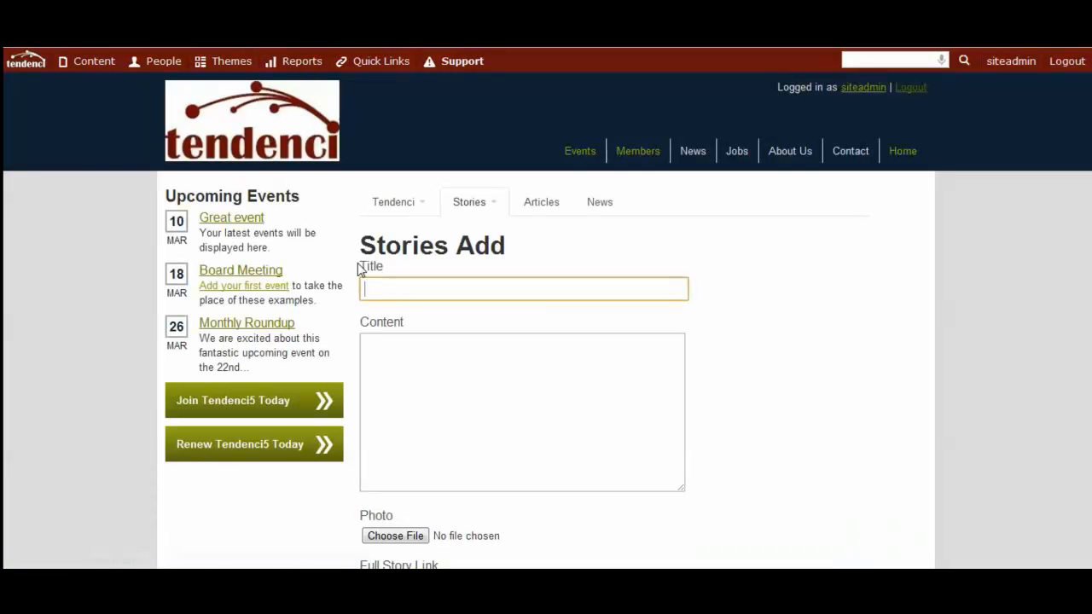
pyautogui.write('Schipul')
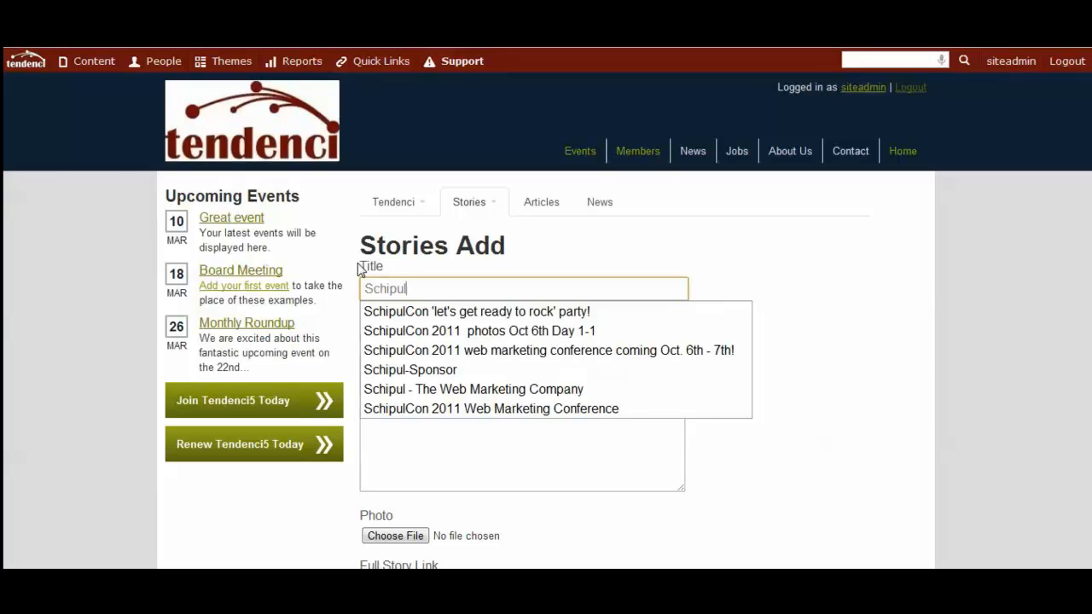
pyautogui.write(' - The')
pyautogui.press('Down')
pyautogui.press('Tab')
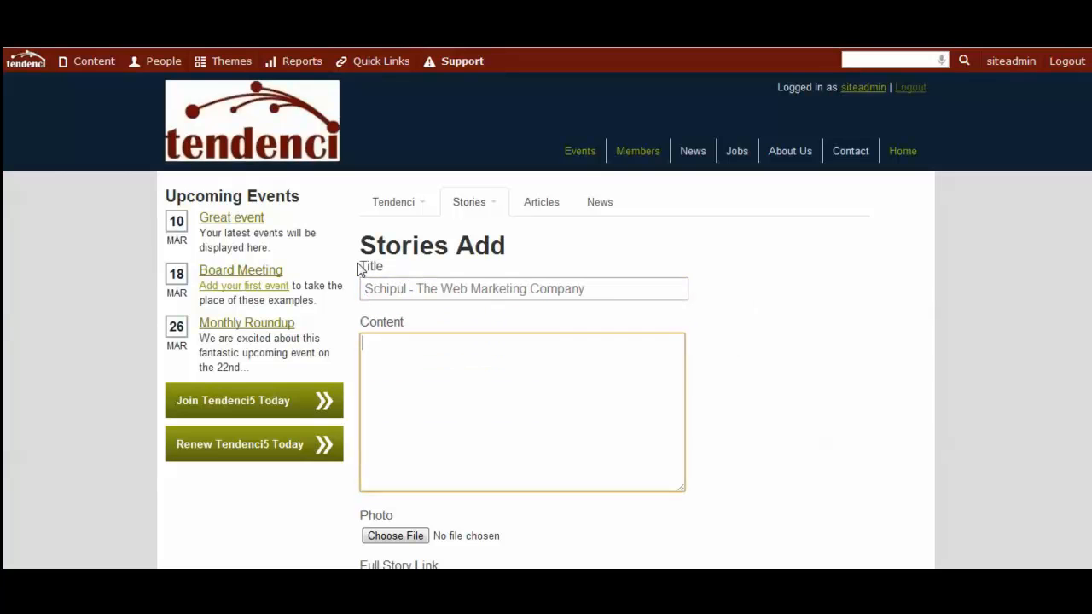
pyautogui.write('Schipul is a new s')
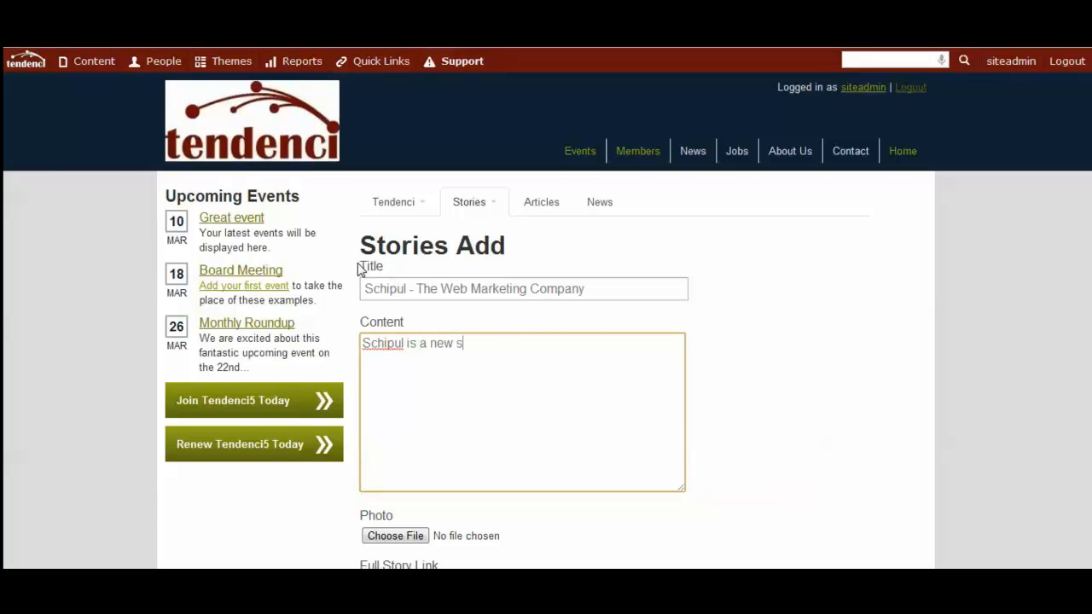
pyautogui.write('ponsor!')
# Attach the image "100 x 234 canvas for mobile schipul_tendenci_logo.png" as the story's photo
pyautogui.scroll(-3, 348, 291)
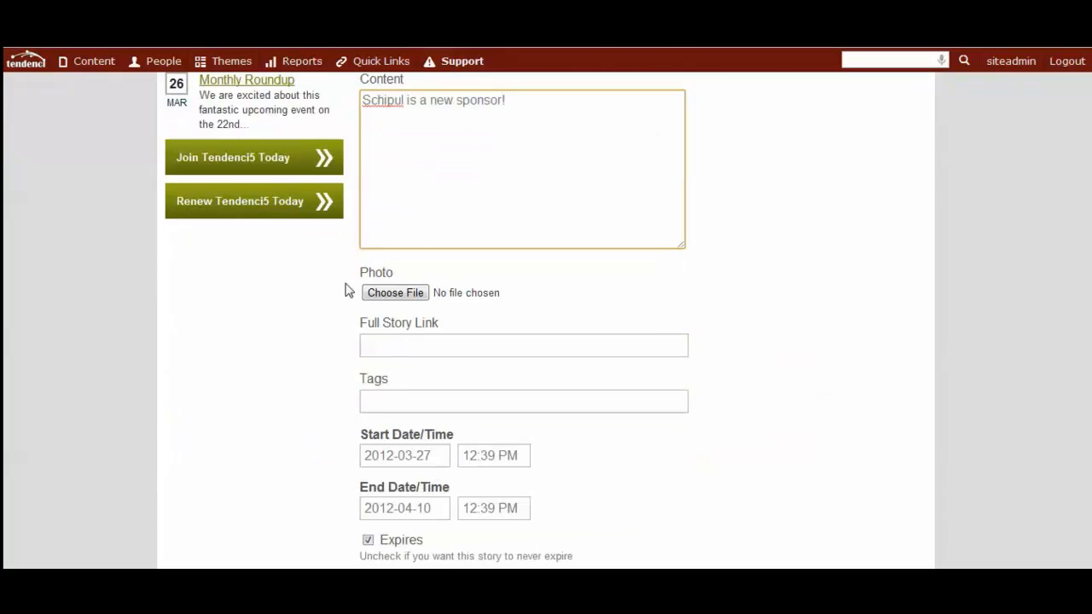
pyautogui.click(388, 293)
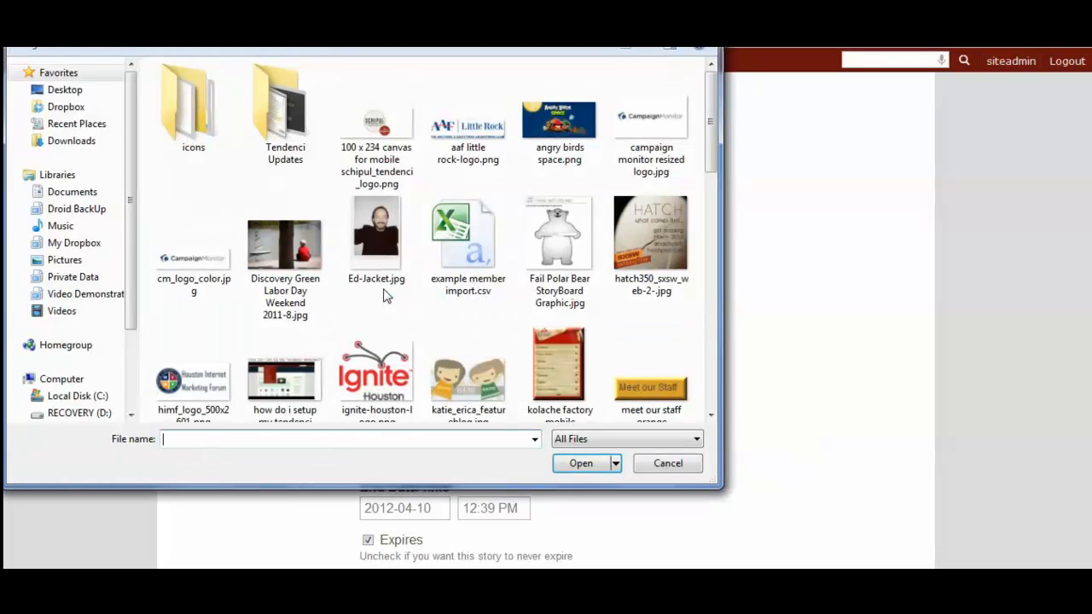
pyautogui.click(372, 145)
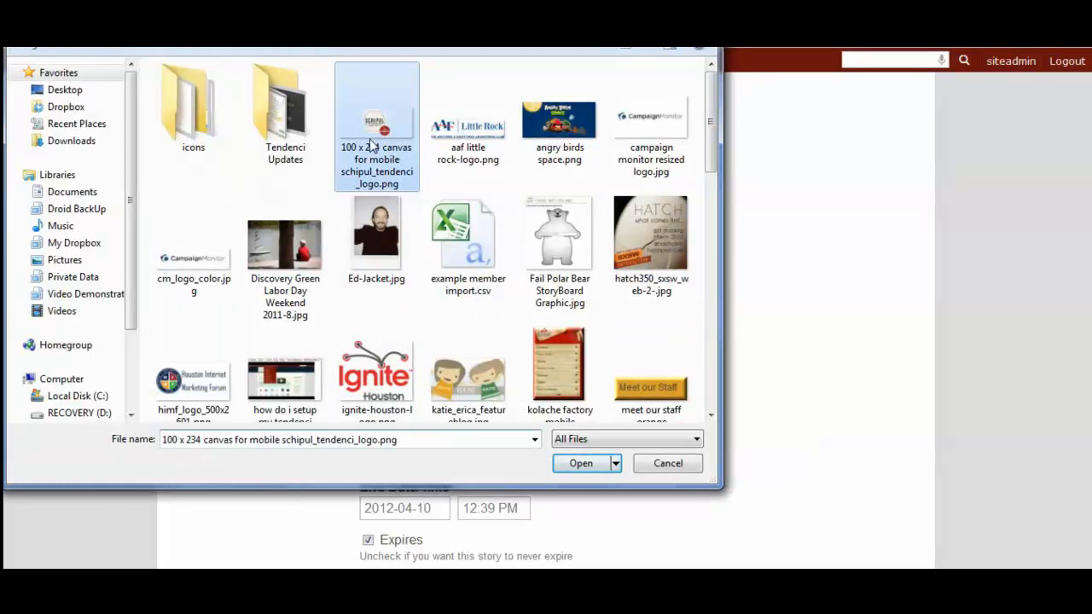
pyautogui.scroll(-10, 392, 248)
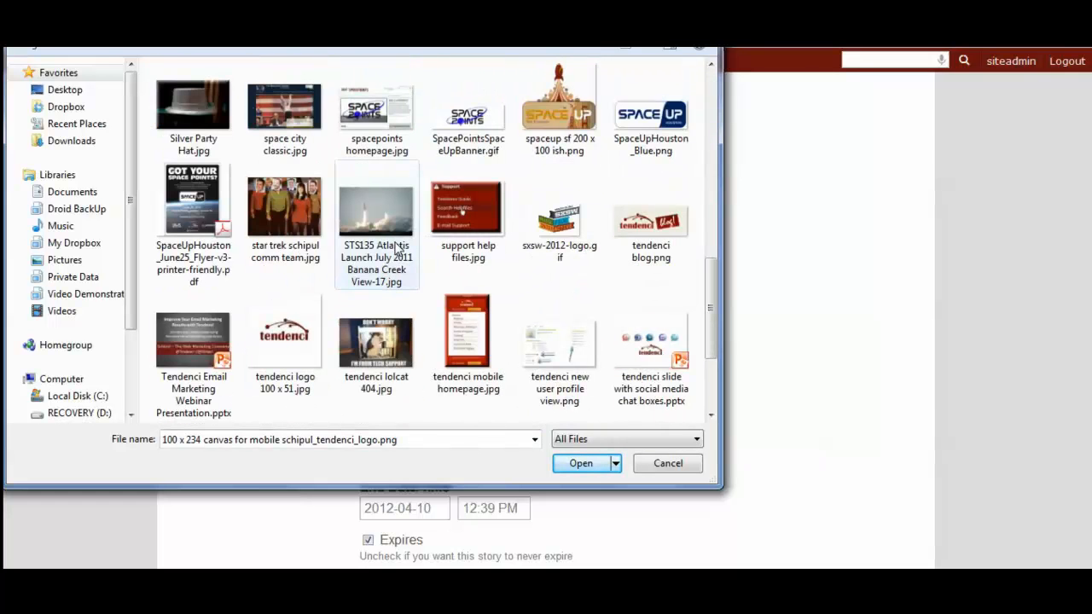
pyautogui.click(565, 464)
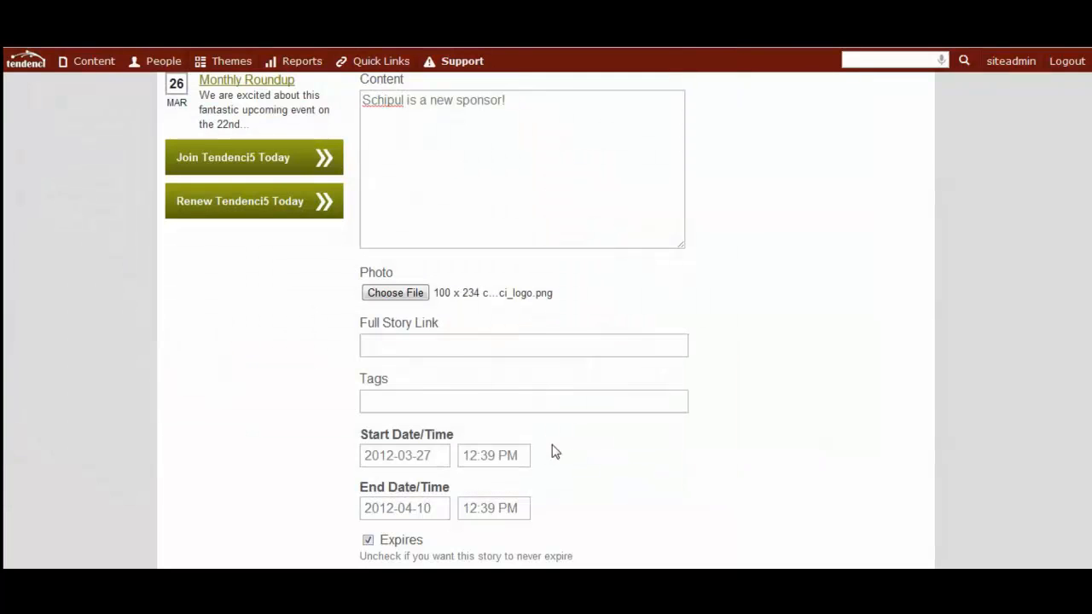
pyautogui.click(420, 346)
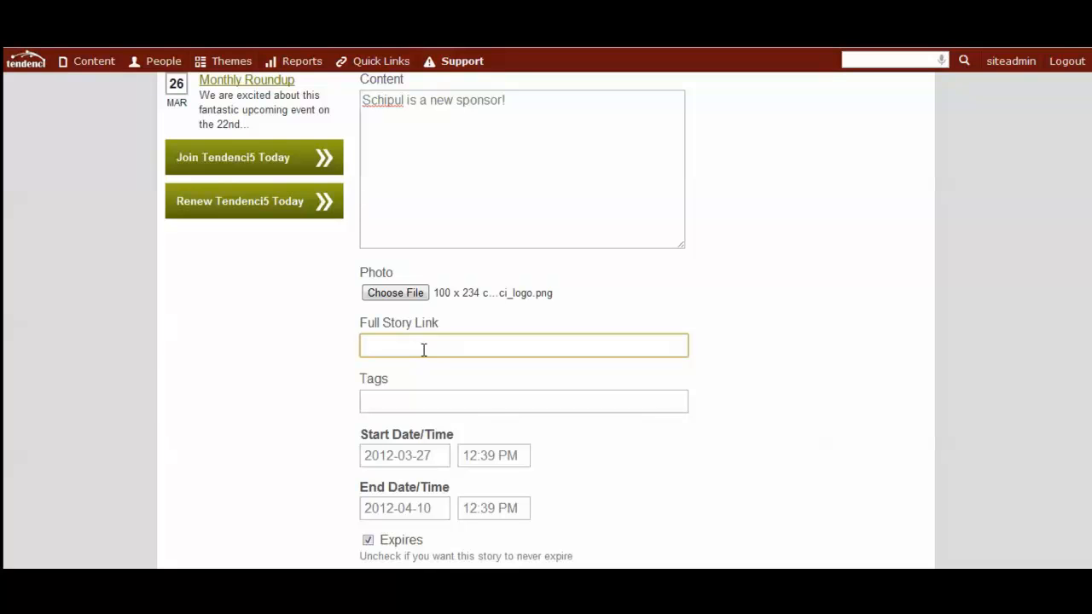
pyautogui.write('http:/')
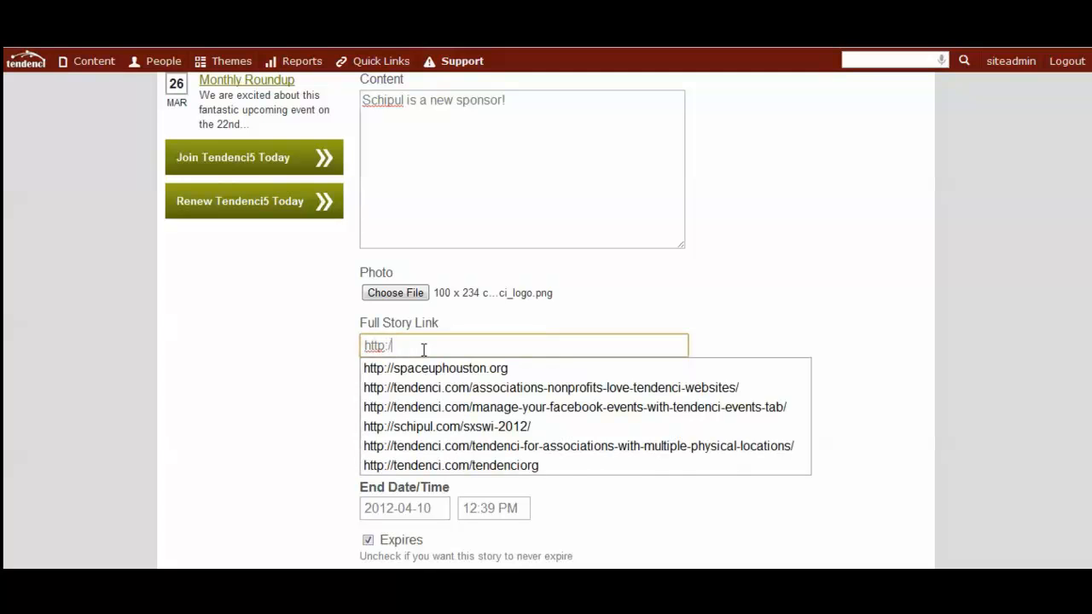
pyautogui.write('/schipul')
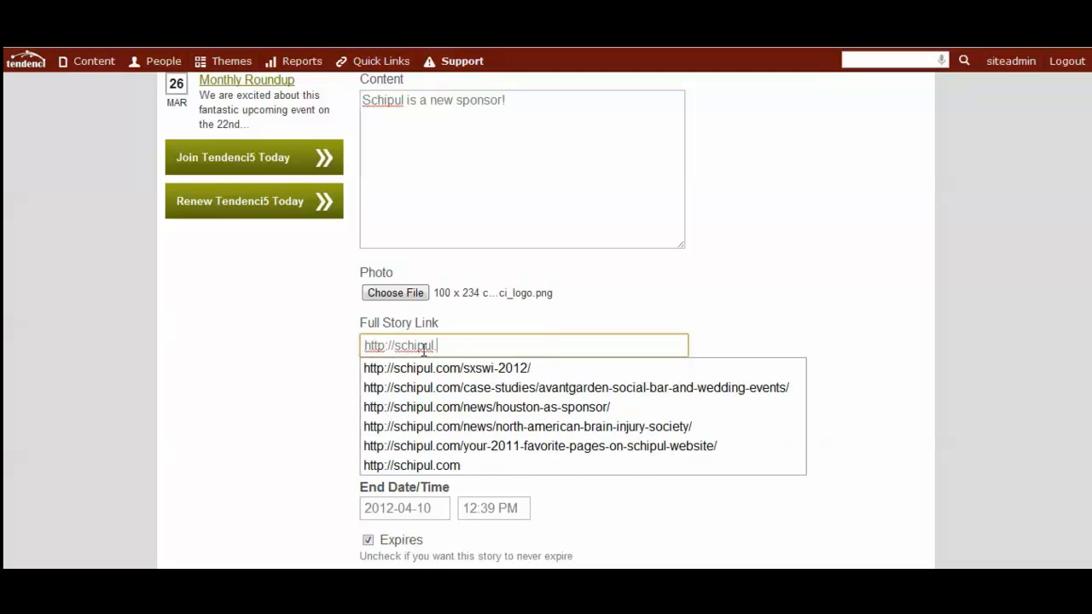
pyautogui.write('.com')
pyautogui.press('Tab')
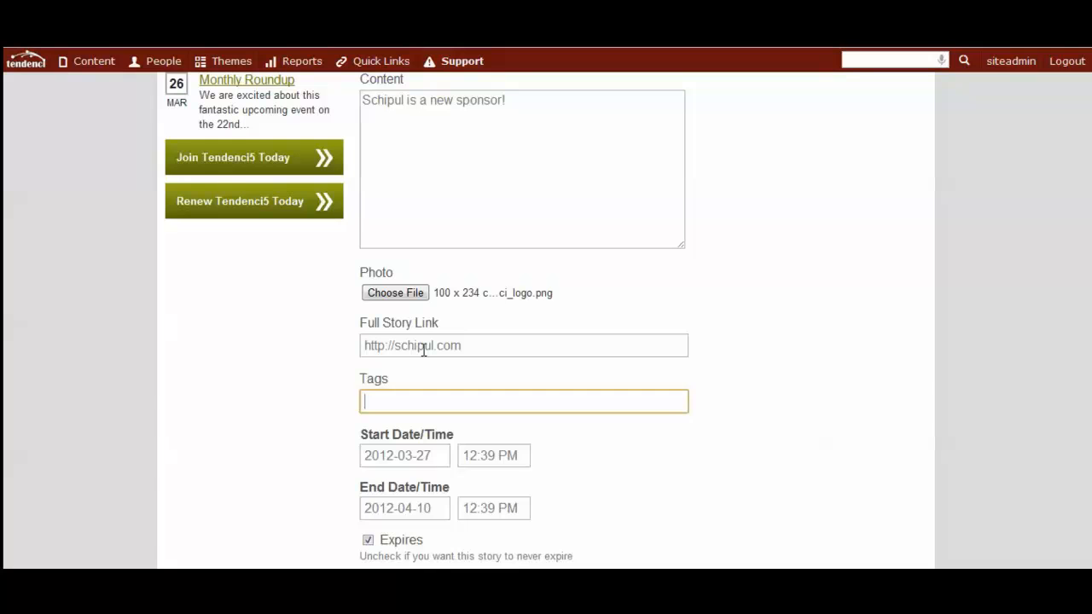
# Tag the story with "sponsor"
pyautogui.write('spon')
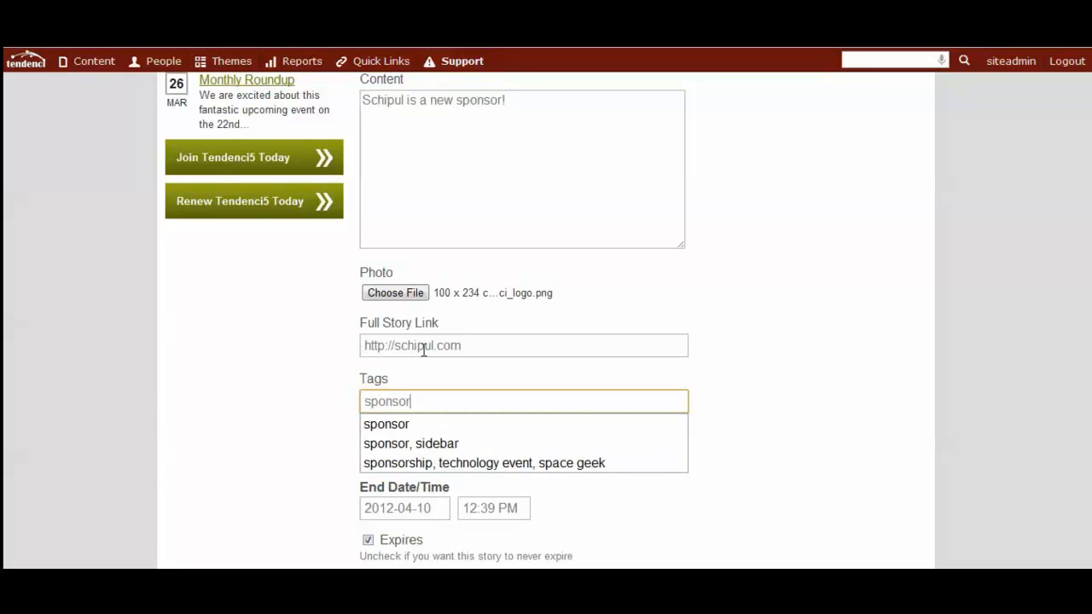
pyautogui.write('sor')
pyautogui.click(275, 431)
# Turn off the story's expiration so it never expires, and submit the new story
pyautogui.scroll(-2, 276, 432)
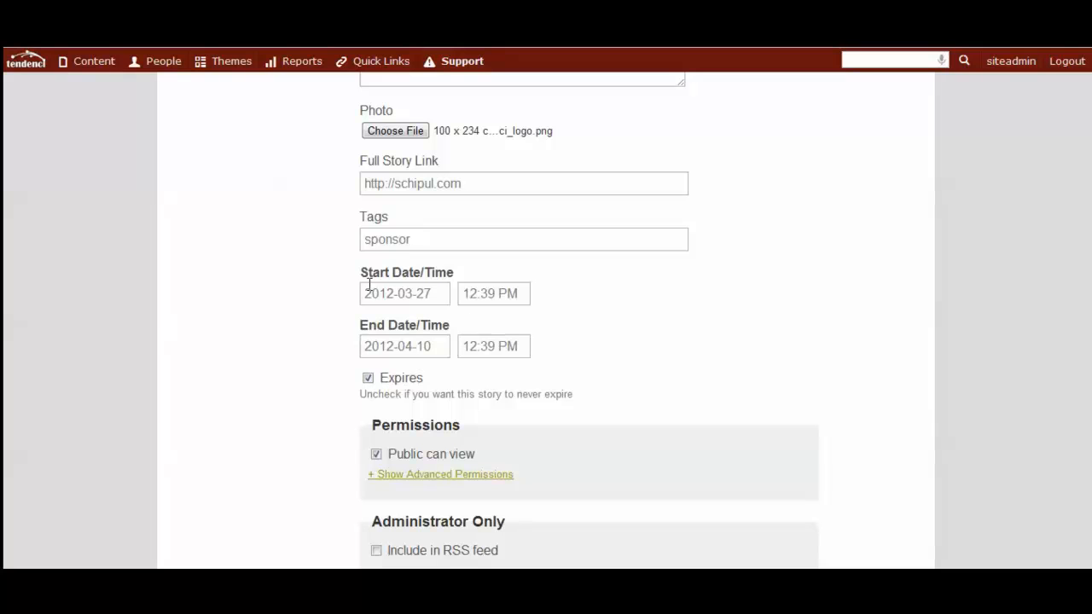
pyautogui.click(368, 379)
pyautogui.scroll(-2, 334, 407)
pyautogui.scroll(-5, 333, 407)
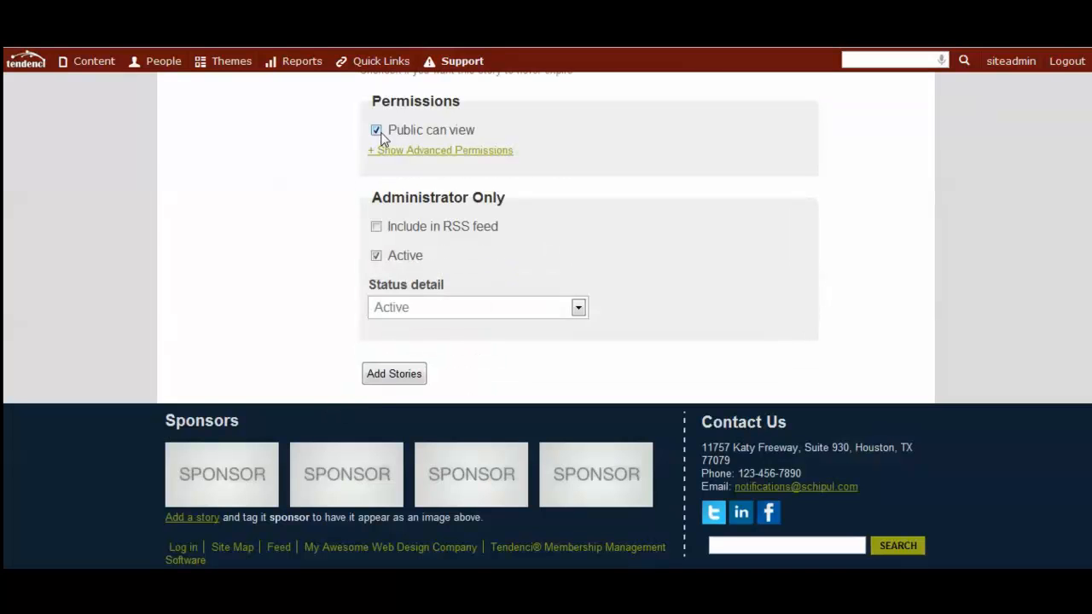
pyautogui.click(394, 376)
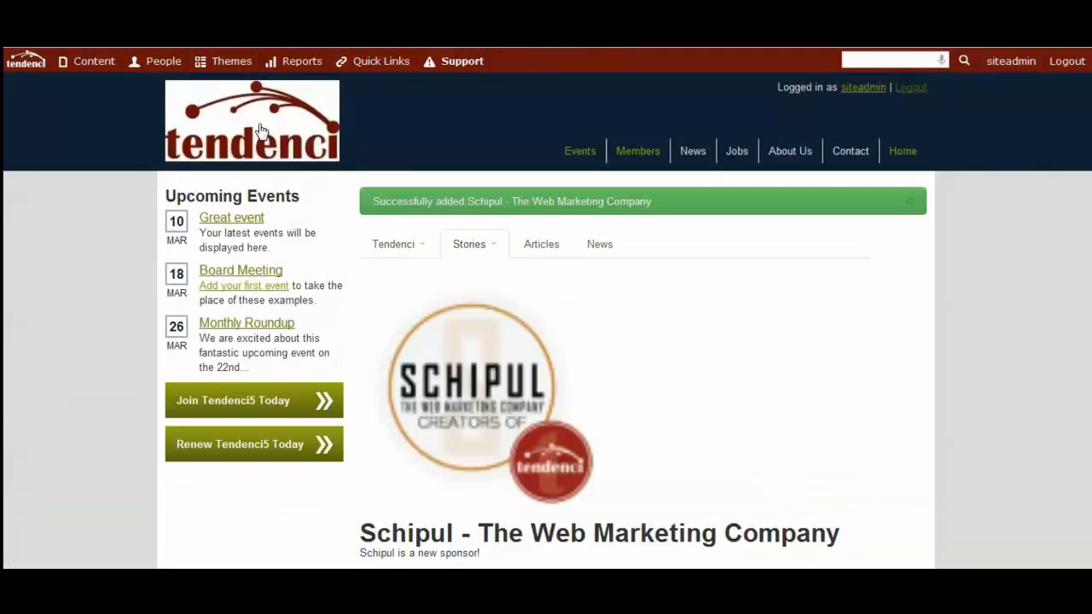
# Return to the homepage and examine the Sponsors section and the other content spaces
pyautogui.click(261, 131)
pyautogui.scroll(-6, 182, 371)
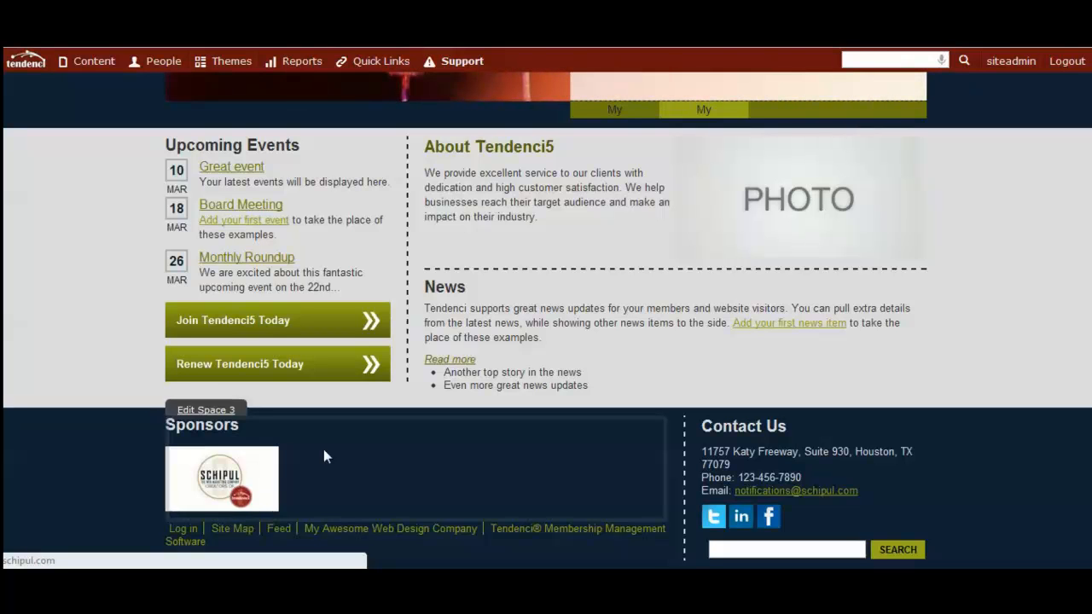
pyautogui.scroll(1, 478, 443)
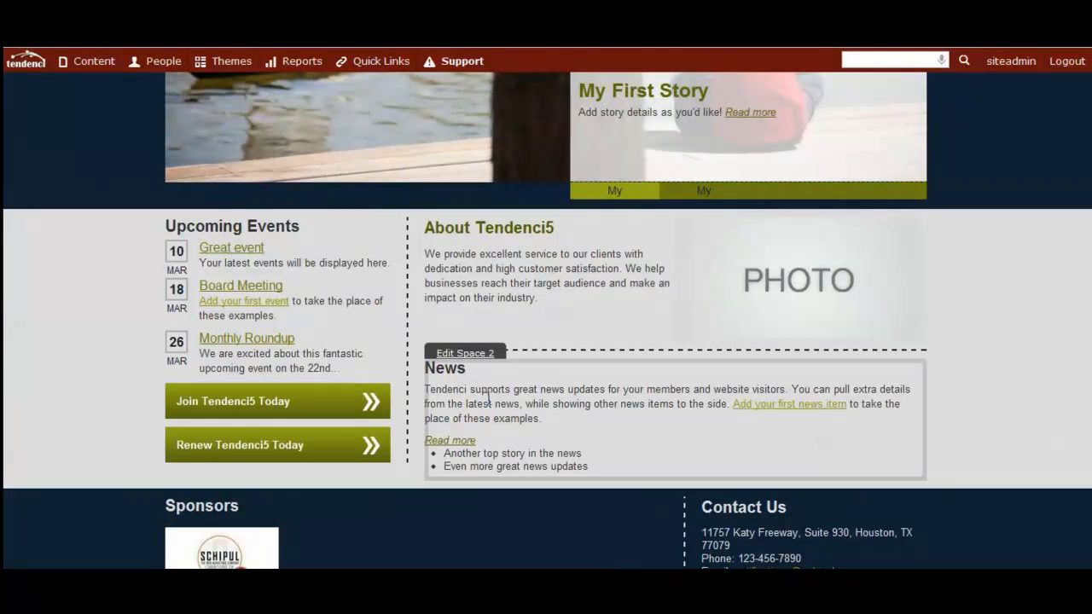
pyautogui.scroll(5, 607, 388)
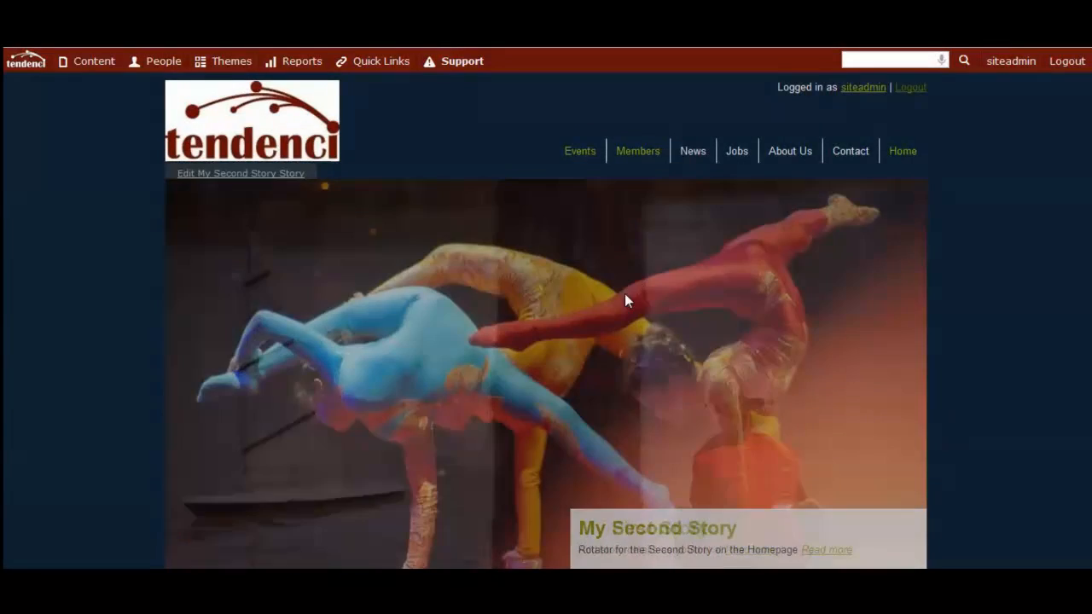
pyautogui.scroll(-1, 597, 332)
pyautogui.scroll(-2, 567, 339)
pyautogui.scroll(-3, 569, 340)
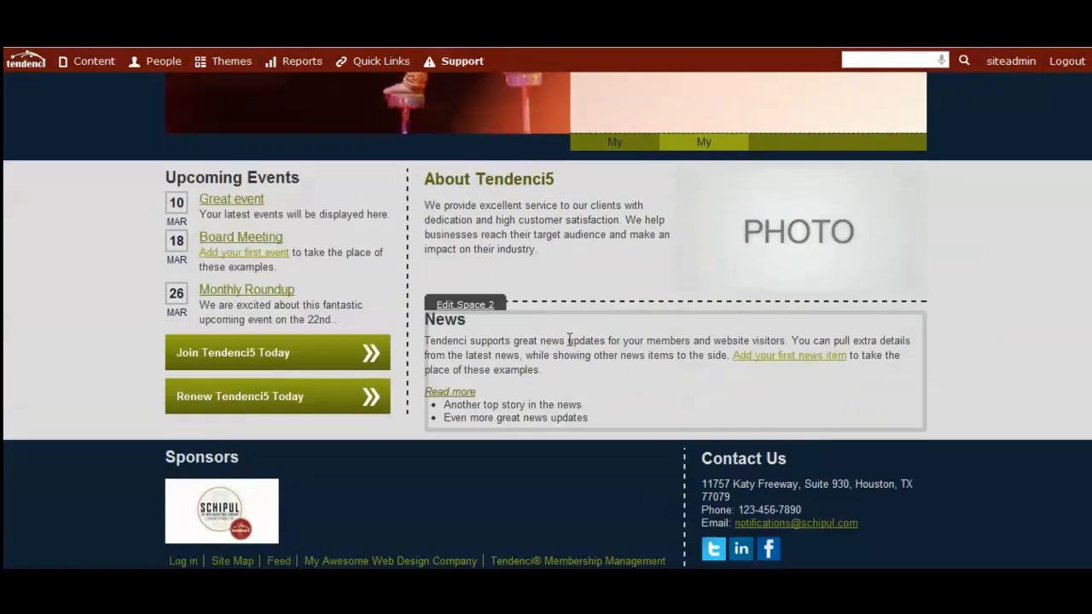